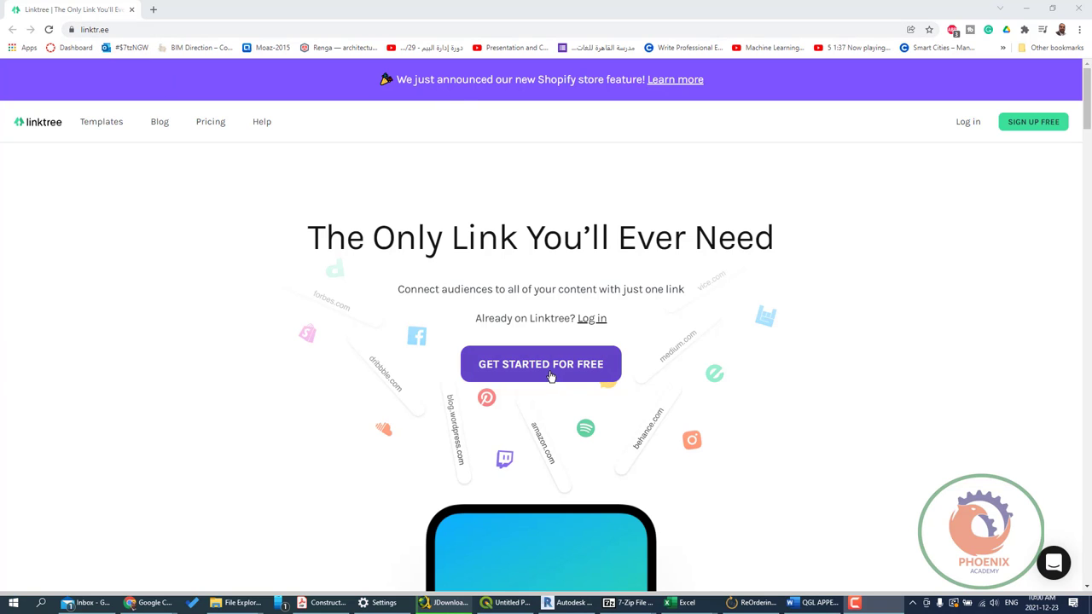
Open the free registration page with 'Get Started for Free' on the Linktree homepage.
{"action": "left_click", "coordinate": [491, 357]}
{"action": "left_click", "coordinate": [490, 357]}
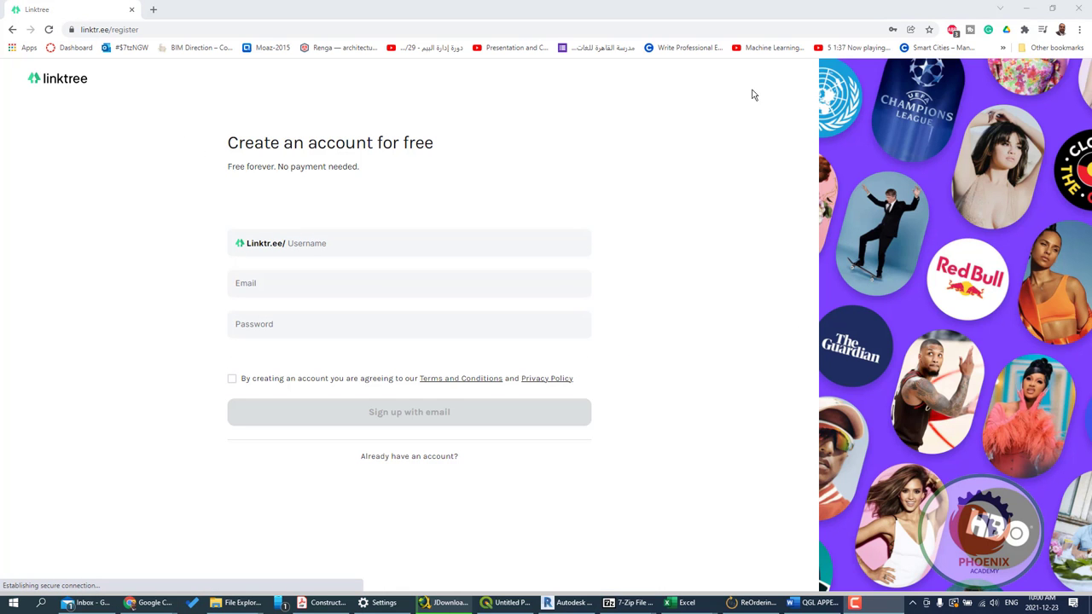
Fill the username, email and password fields from saved autofill suggestions.
{"action": "left_click", "coordinate": [339, 245]}
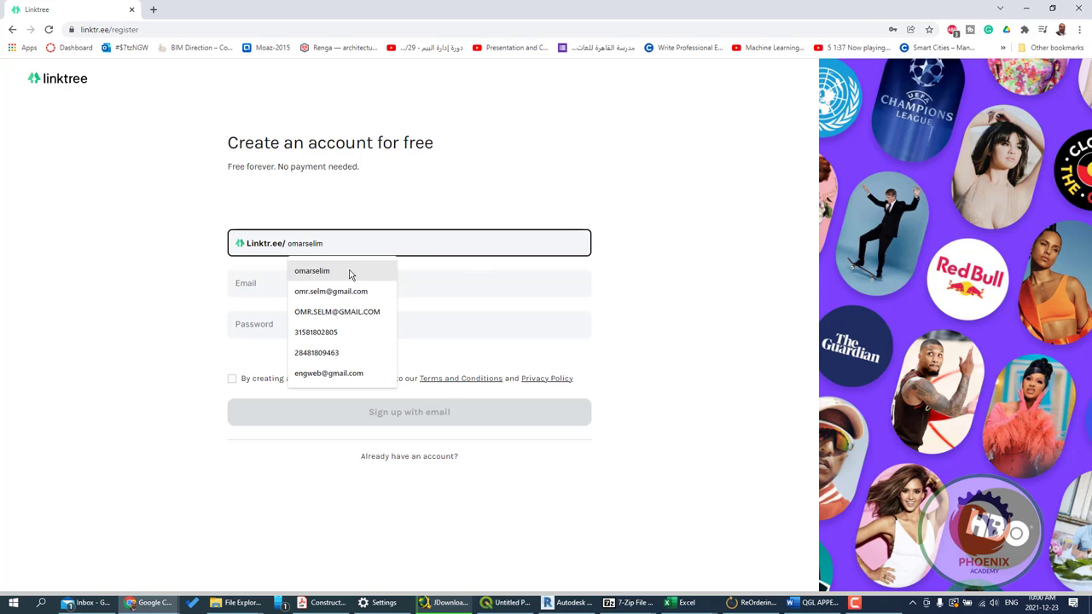
{"action": "left_click", "coordinate": [349, 271]}
{"action": "left_click", "coordinate": [307, 283]}
{"action": "left_click", "coordinate": [305, 313]}
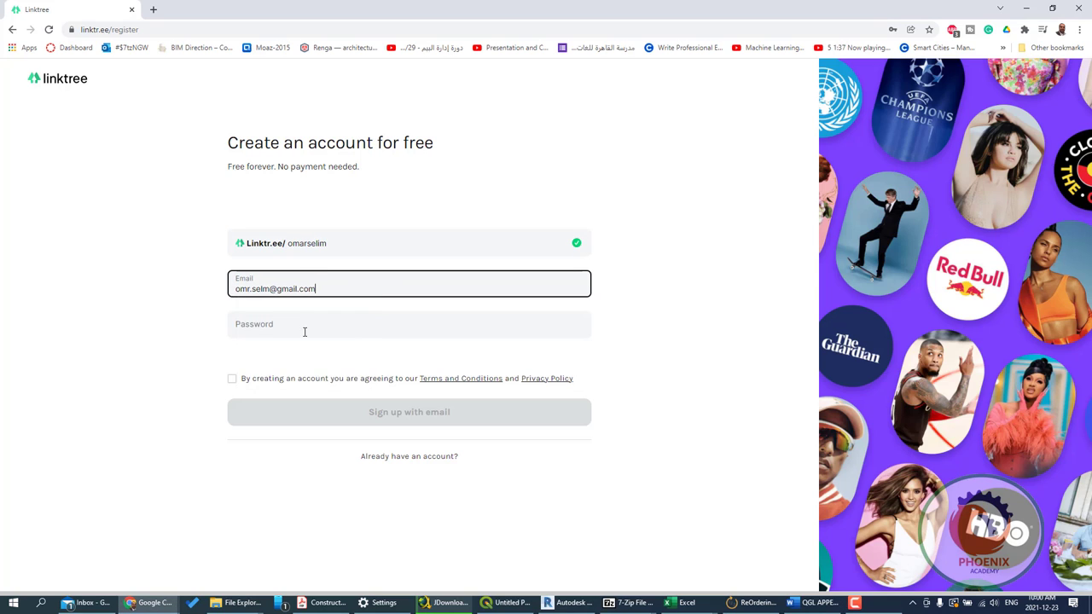
{"action": "left_click", "coordinate": [304, 329]}
{"action": "left_click", "coordinate": [299, 364]}
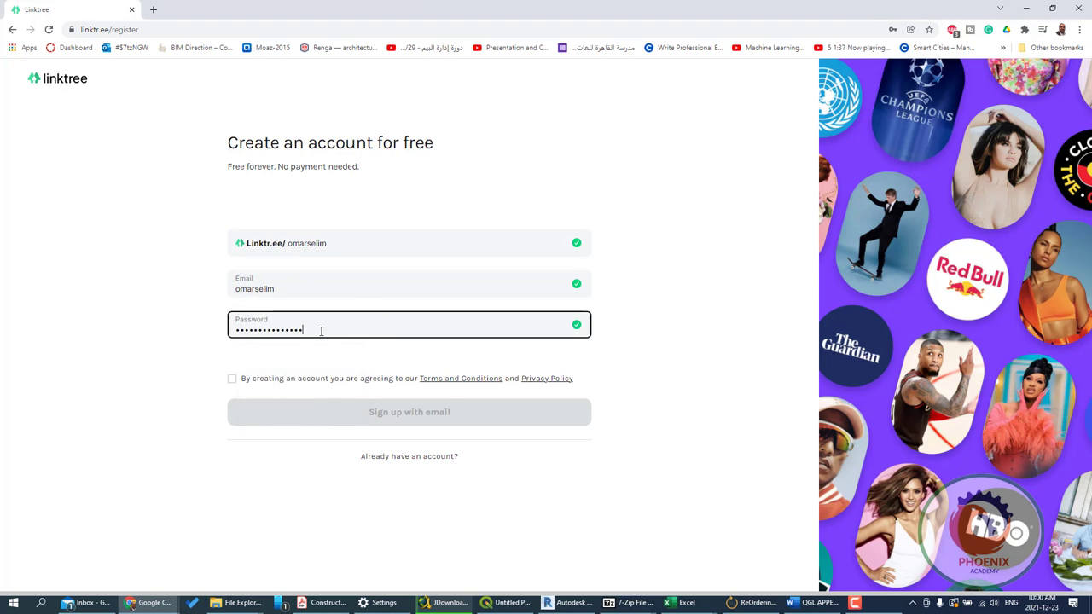
Replace the invalid email with the gmail suggestion and accept the terms and privacy policy.
{"action": "left_click", "coordinate": [326, 287]}
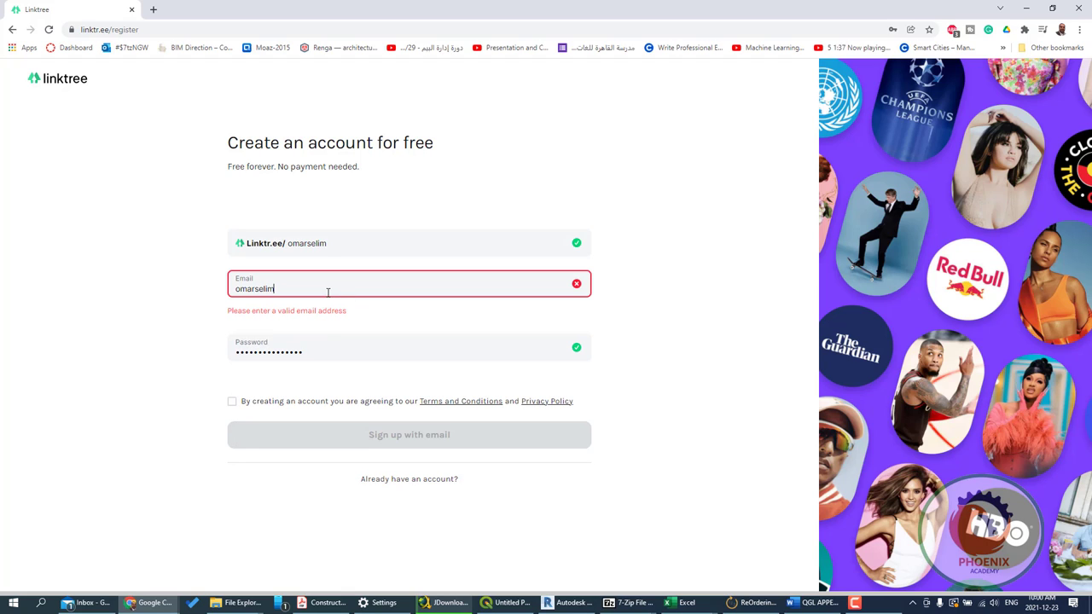
{"action": "left_click_drag", "start_coordinate": [319, 288], "coordinate": [192, 292]}
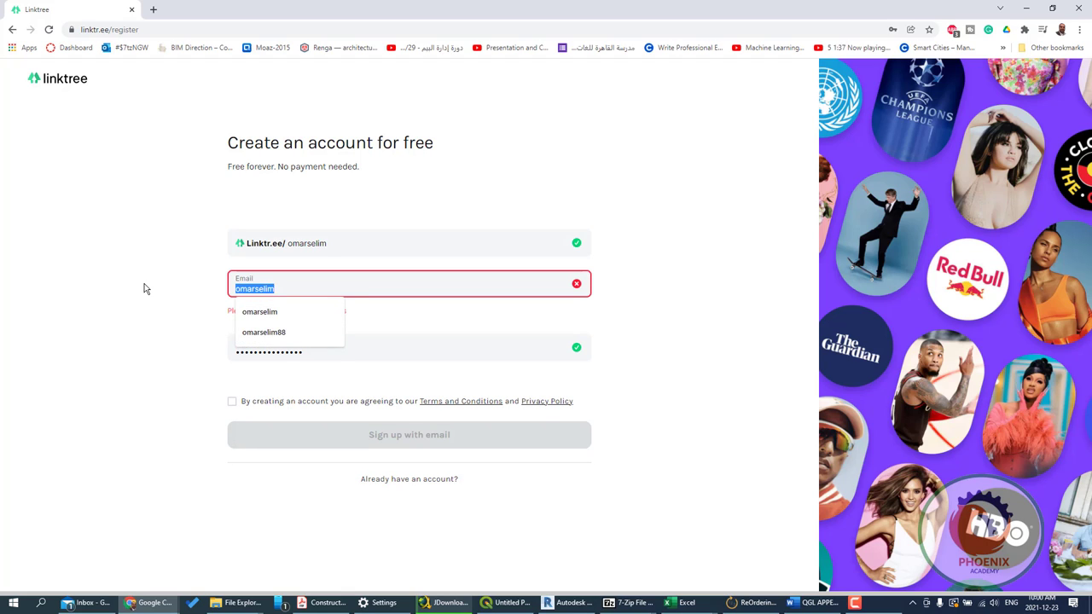
{"action": "type", "text": "o"}
{"action": "left_click", "coordinate": [279, 314]}
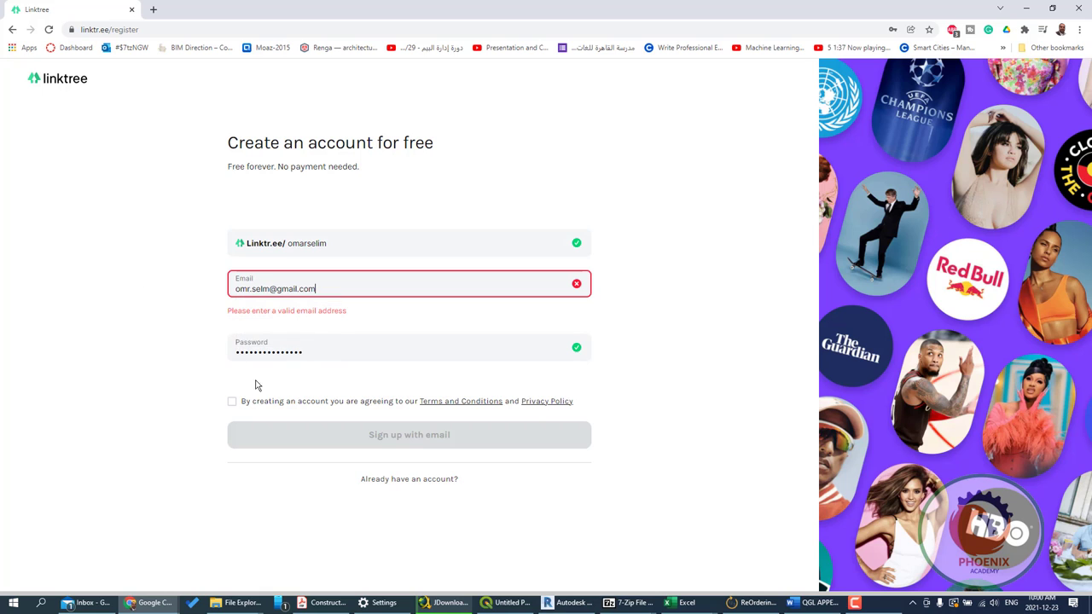
{"action": "left_click", "coordinate": [232, 378]}
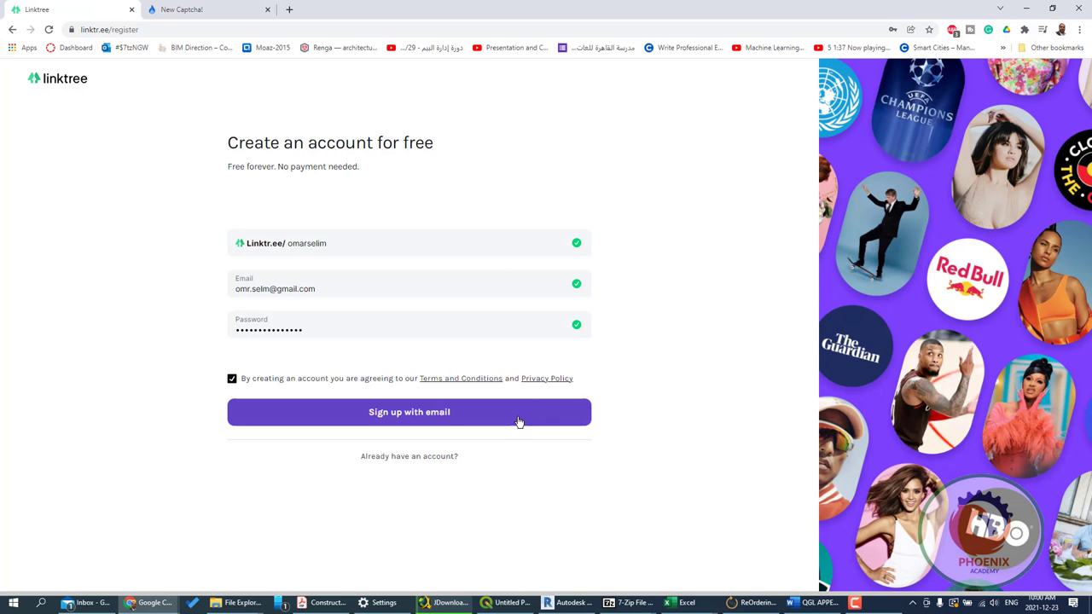
Submit the email sign-up and enter your display name.
{"action": "left_click", "coordinate": [516, 417]}
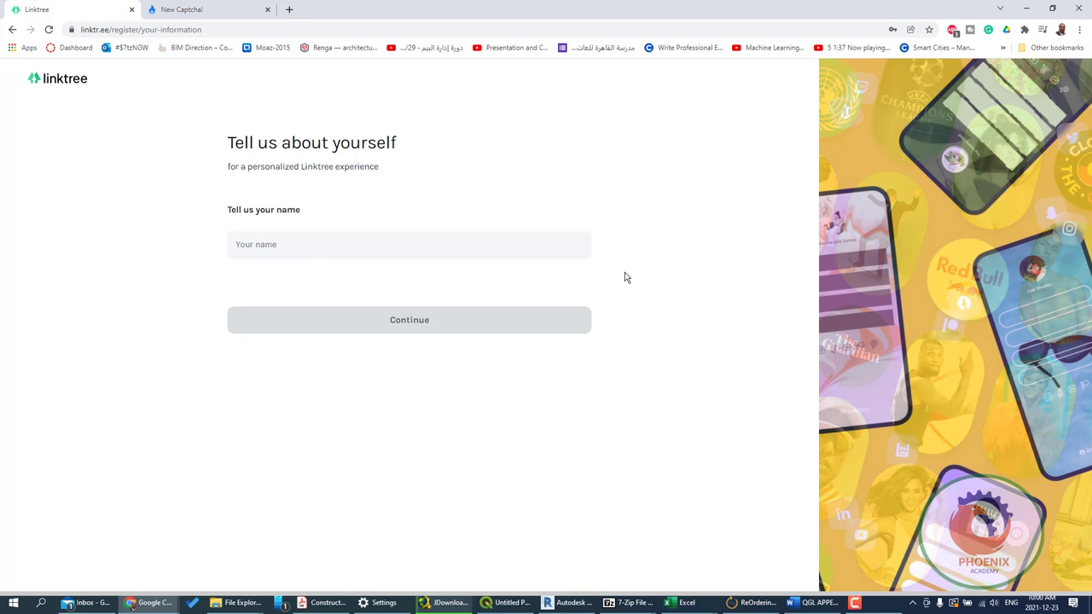
{"action": "left_click", "coordinate": [294, 242]}
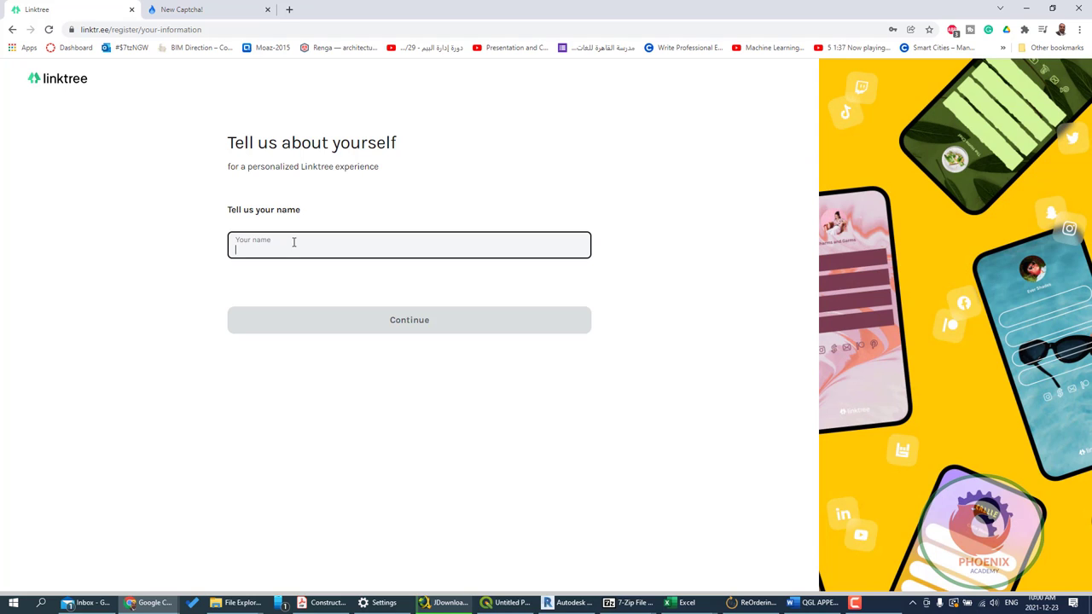
{"action": "type", "text": "Omar Selim"}
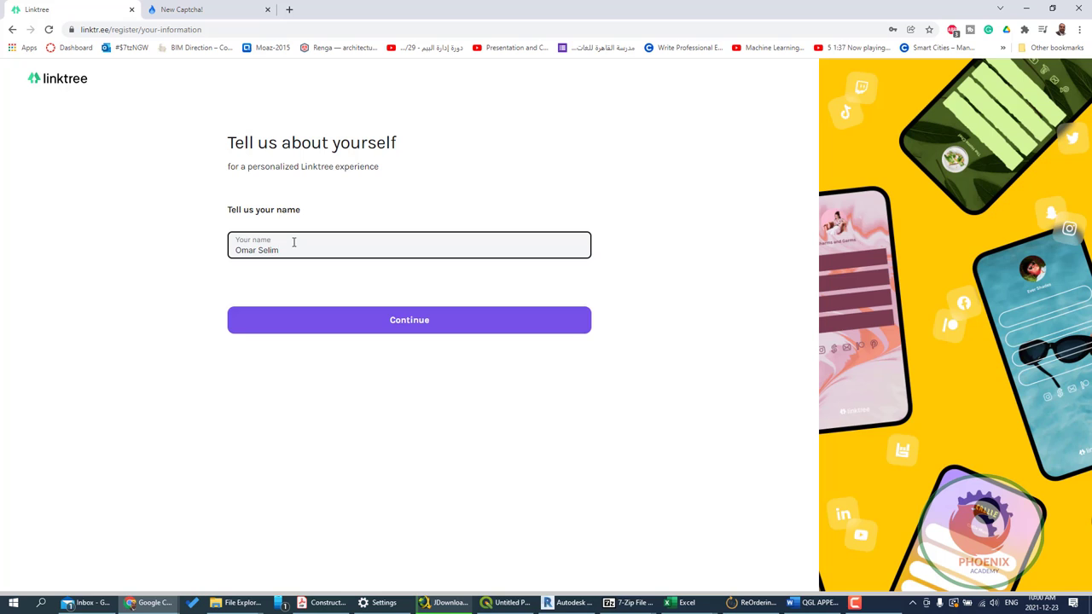
{"action": "left_click", "coordinate": [365, 314]}
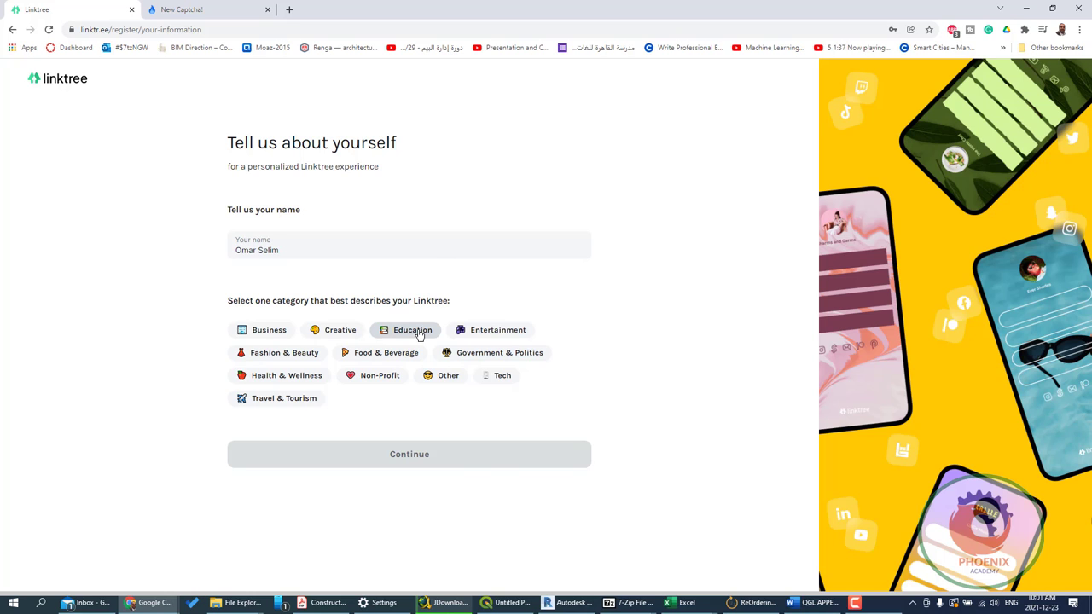
Choose the Education category with E-Learning, pass the reCAPTCHA, and submit the profile details.
{"action": "left_click", "coordinate": [419, 334]}
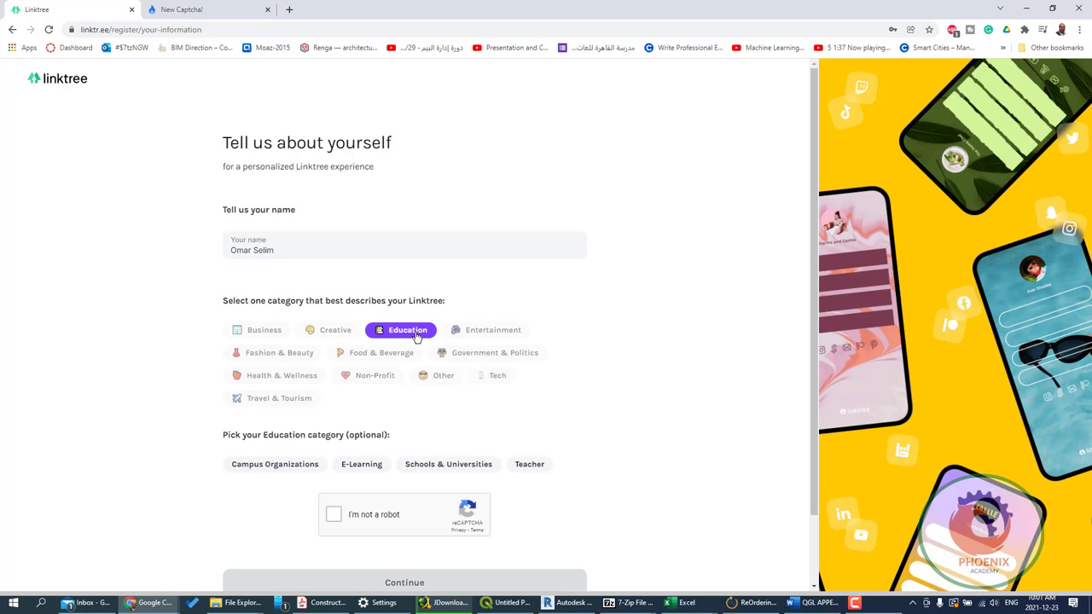
{"action": "left_click", "coordinate": [366, 515]}
{"action": "scroll", "coordinate": [406, 408], "scroll_direction": "down", "scroll_amount": 1}
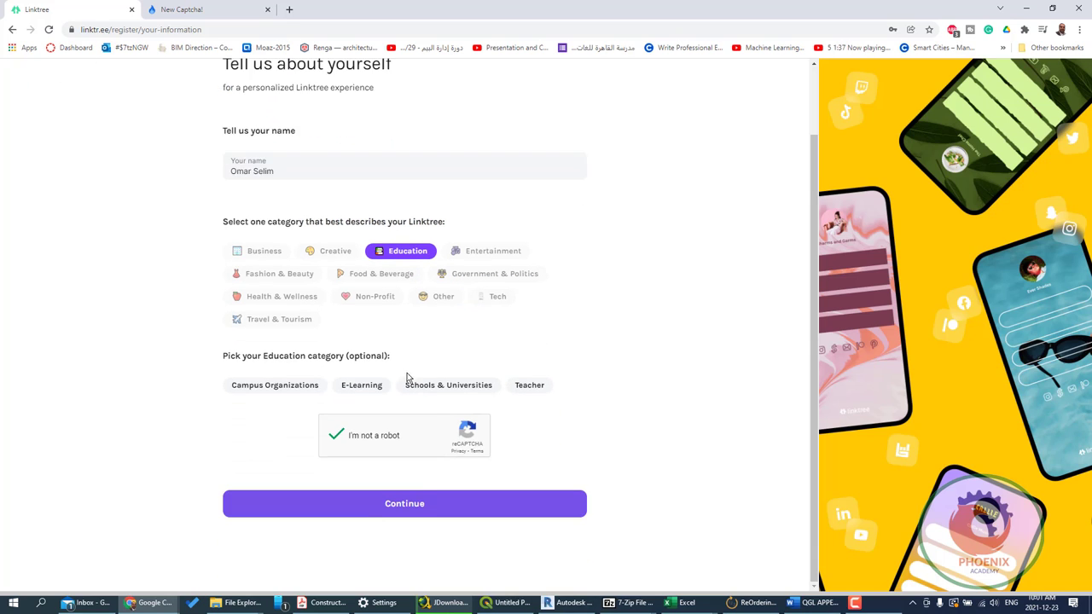
{"action": "left_click", "coordinate": [376, 386]}
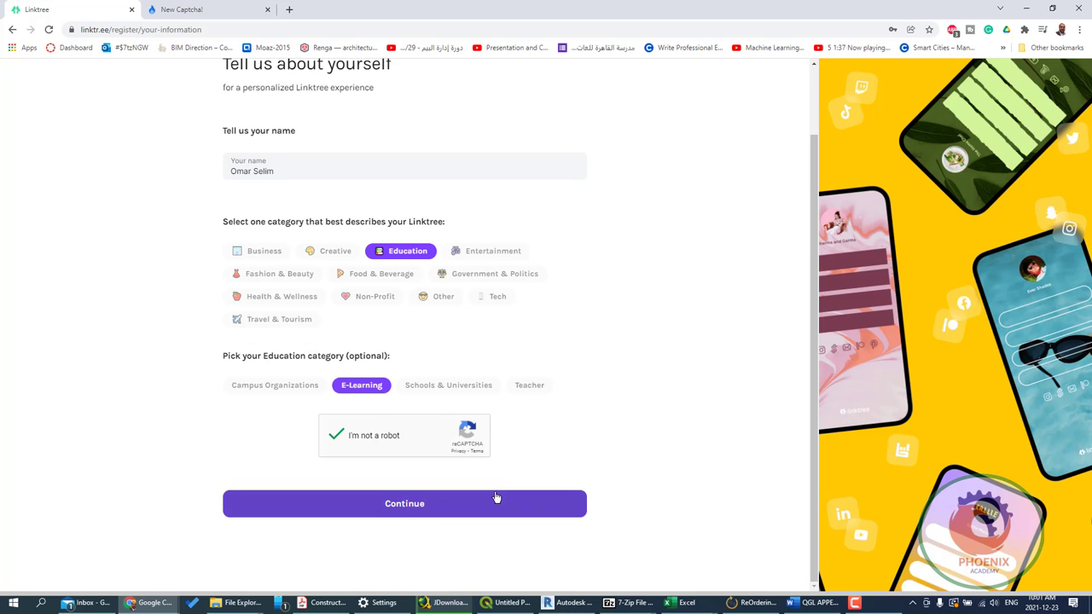
{"action": "left_click", "coordinate": [495, 498]}
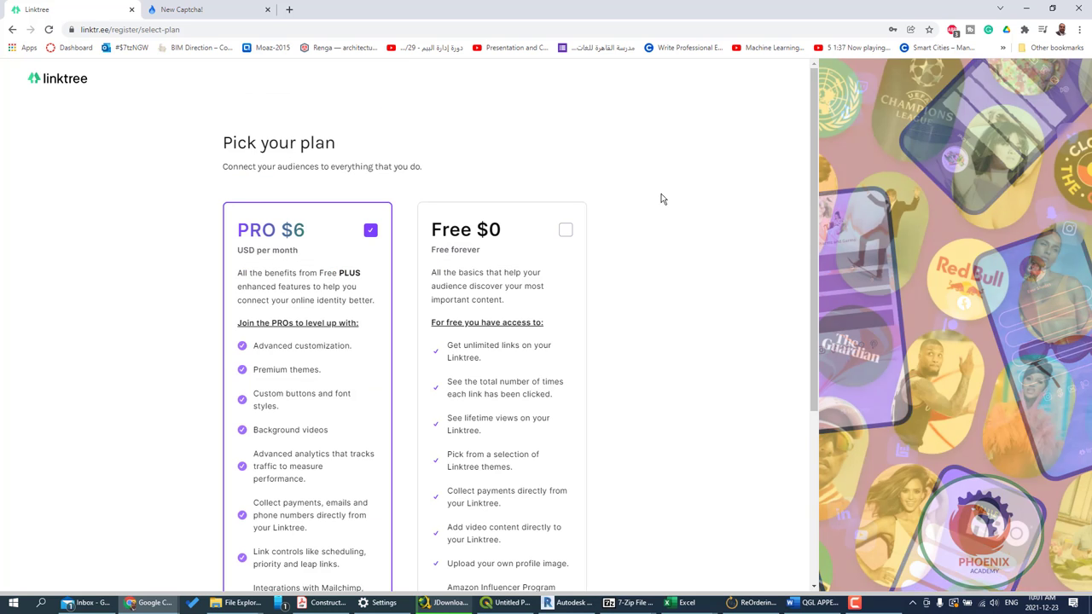
Select the Free $0 plan, sign up for free, and continue to the new Linktree.
{"action": "left_click", "coordinate": [566, 232]}
{"action": "scroll", "coordinate": [620, 308], "scroll_direction": "down", "scroll_amount": 3}
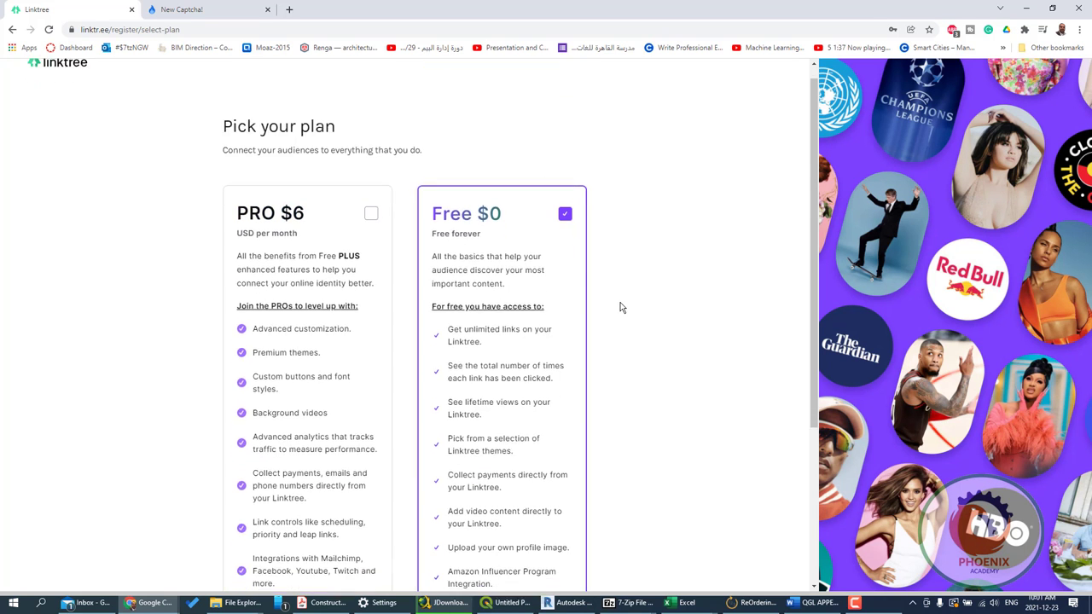
{"action": "left_click", "coordinate": [515, 492]}
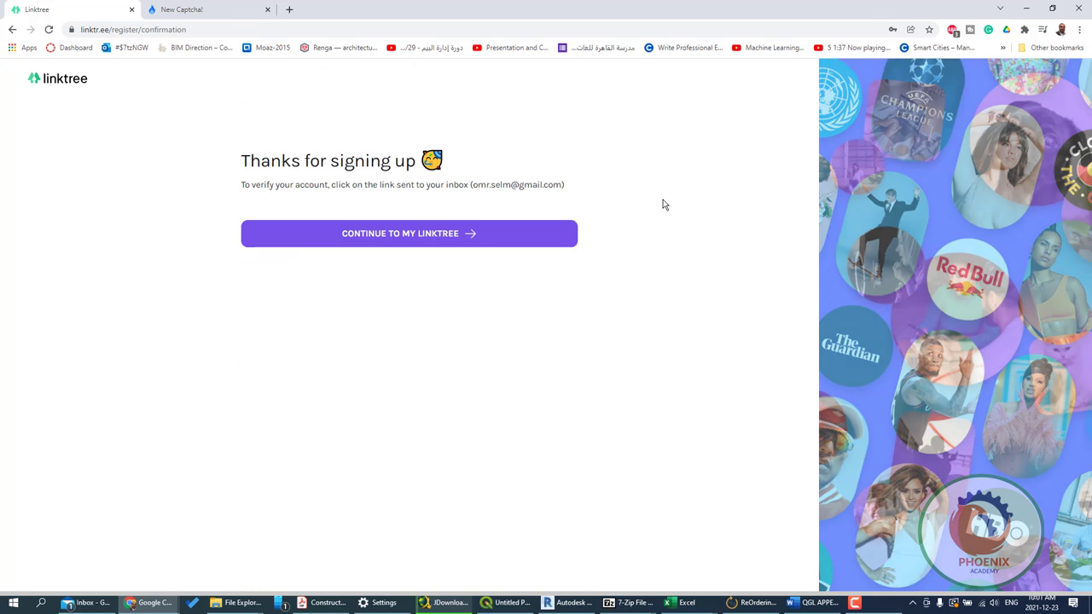
{"action": "left_click", "coordinate": [405, 242]}
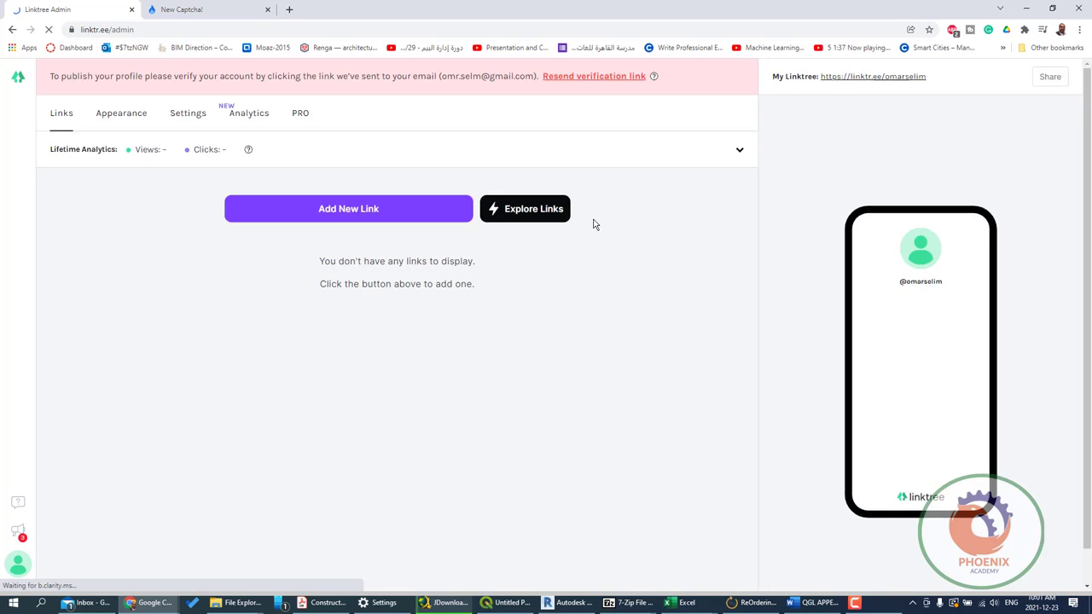
Add a blank link to the profile, then start a new browser tab for LinkedIn.
{"action": "left_click", "coordinate": [348, 219]}
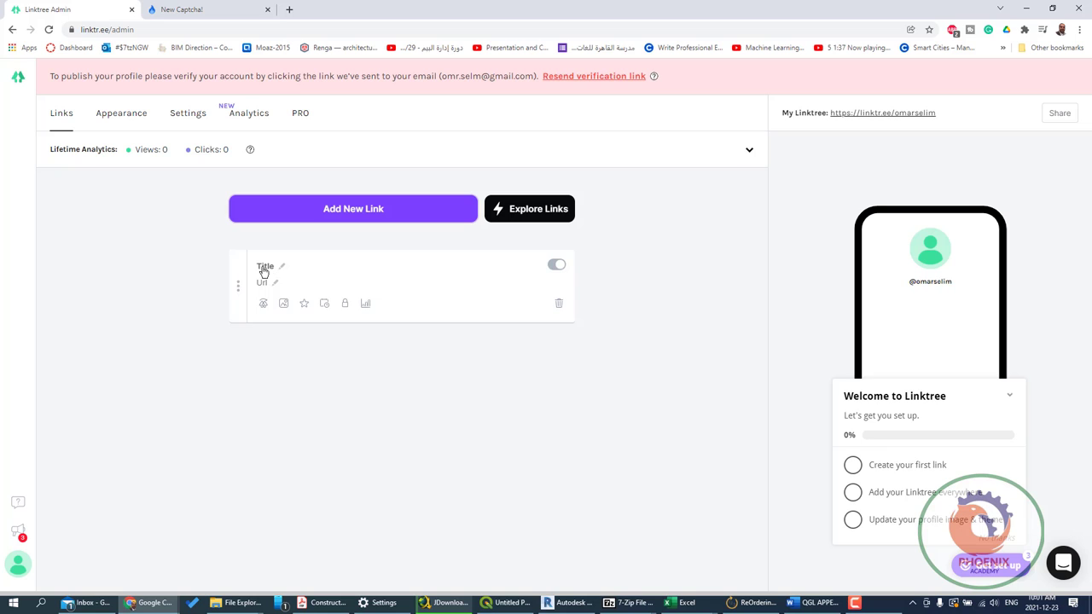
{"action": "left_click", "coordinate": [263, 281]}
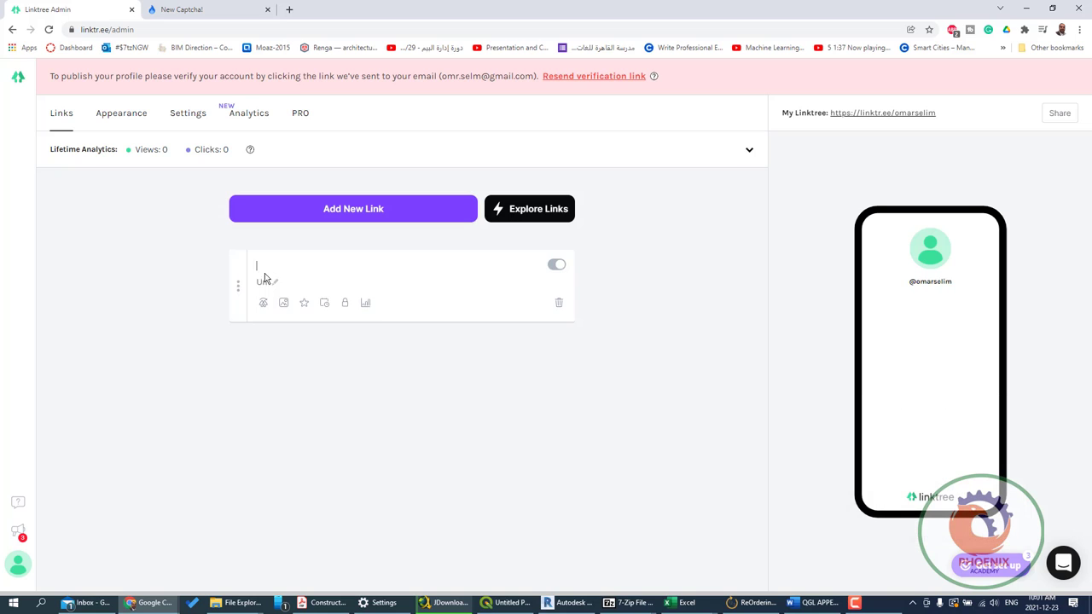
{"action": "left_click", "coordinate": [289, 10]}
Load linkedin.com, open your LinkedIn profile to copy its URL, and return to Linktree Admin.
{"action": "type", "text": "li"}
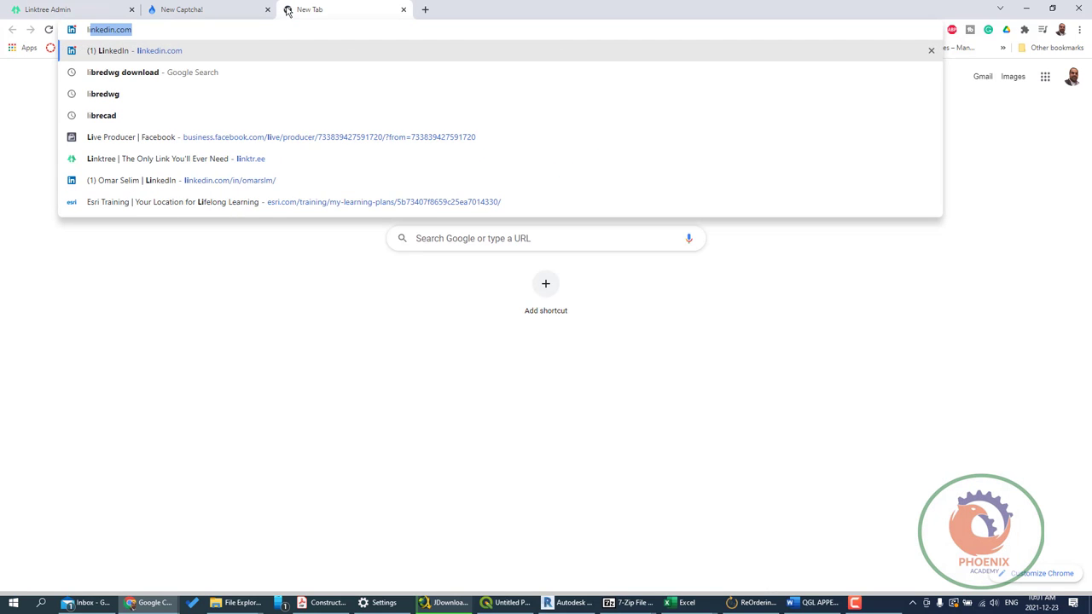
{"action": "key", "text": "Return"}
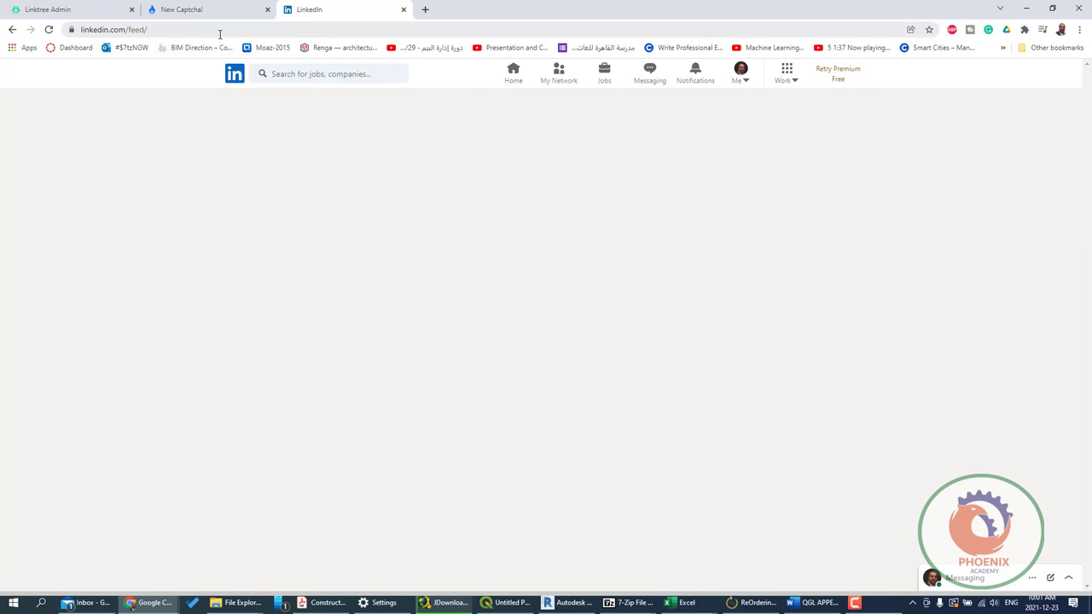
{"action": "left_click", "coordinate": [220, 32]}
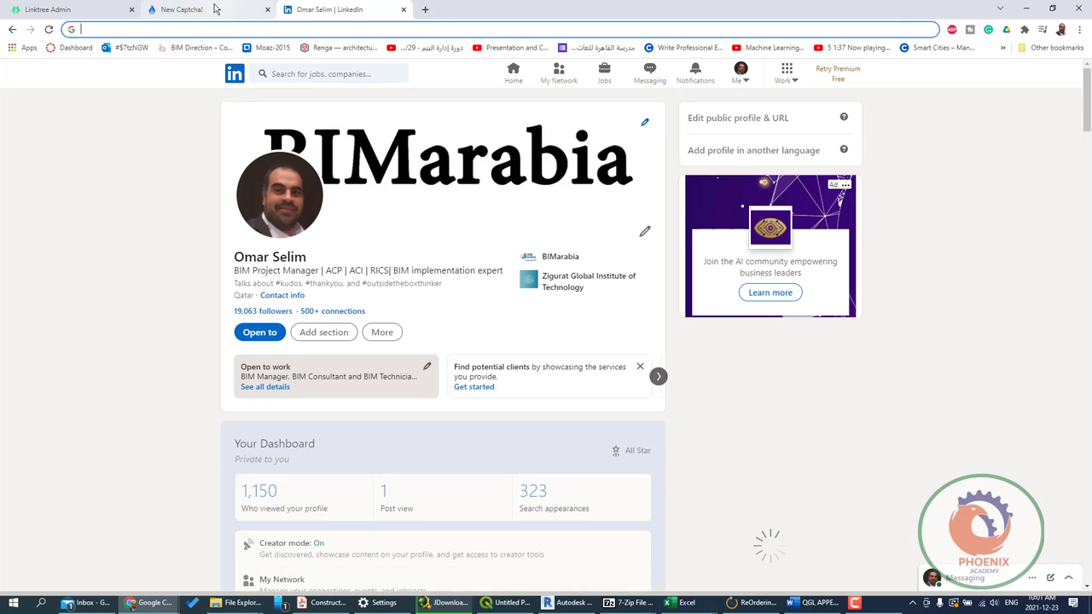
{"action": "left_click", "coordinate": [183, 9]}
{"action": "left_click", "coordinate": [94, 6]}
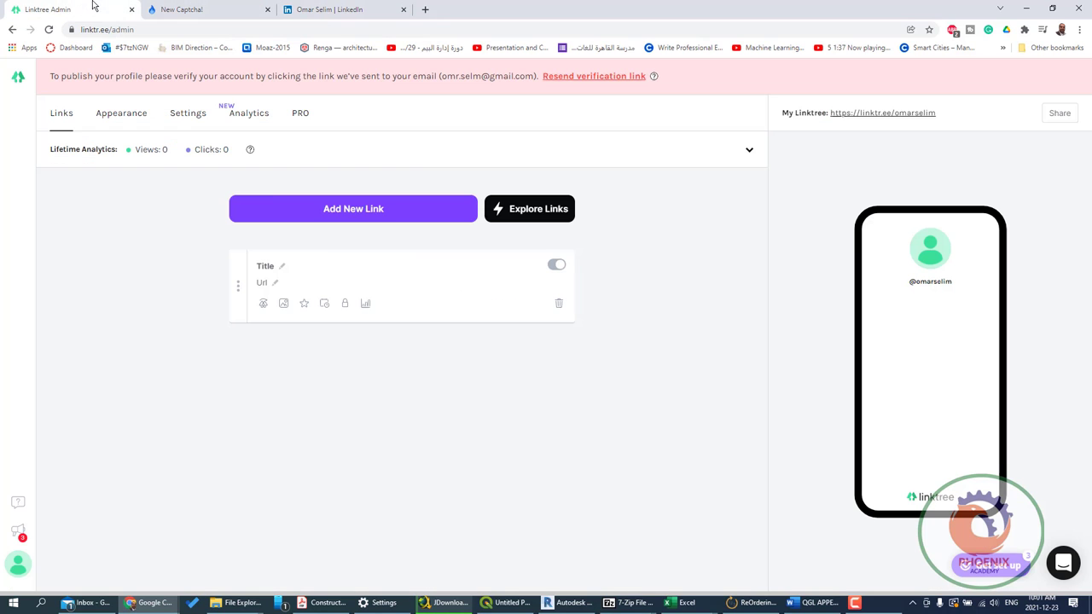
Paste the LinkedIn profile URL into the link, title it 'linkedin', and add a second blank link.
{"action": "left_click", "coordinate": [264, 283]}
{"action": "type", "text": "https://www.linkedin.com/in/omarslm/"}
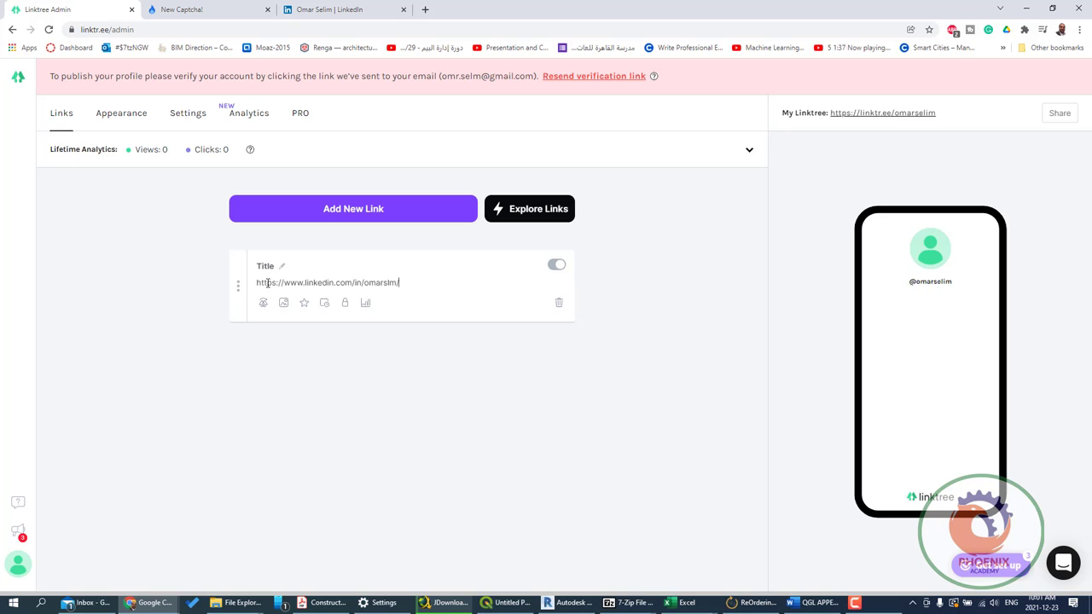
{"action": "double_click", "coordinate": [319, 283]}
{"action": "key", "text": "ctrl+c"}
{"action": "left_click", "coordinate": [265, 266]}
{"action": "key", "text": "ctrl+v"}
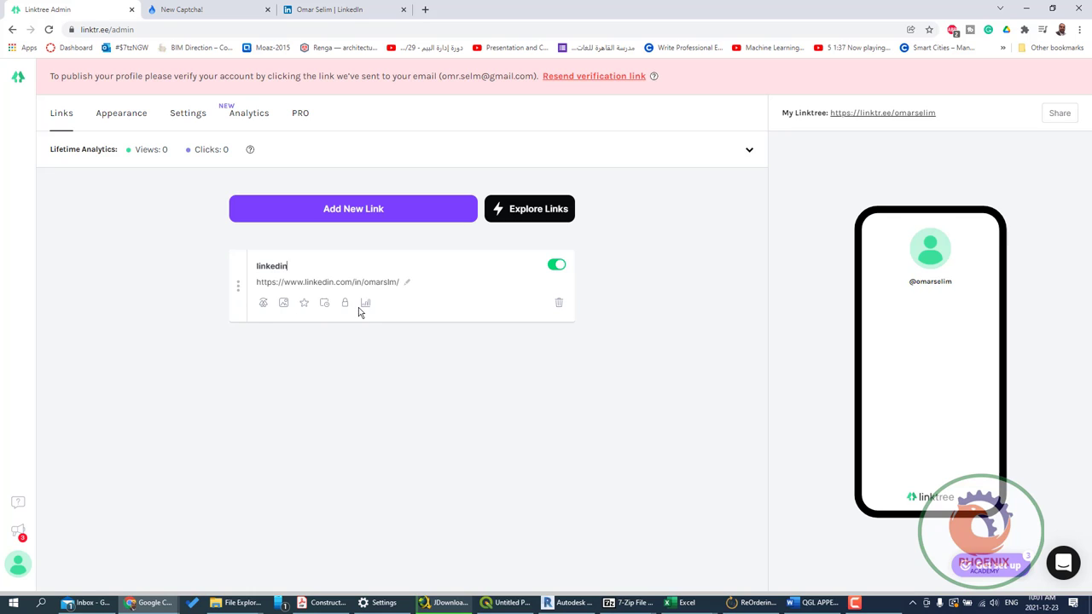
{"action": "left_click", "coordinate": [374, 216]}
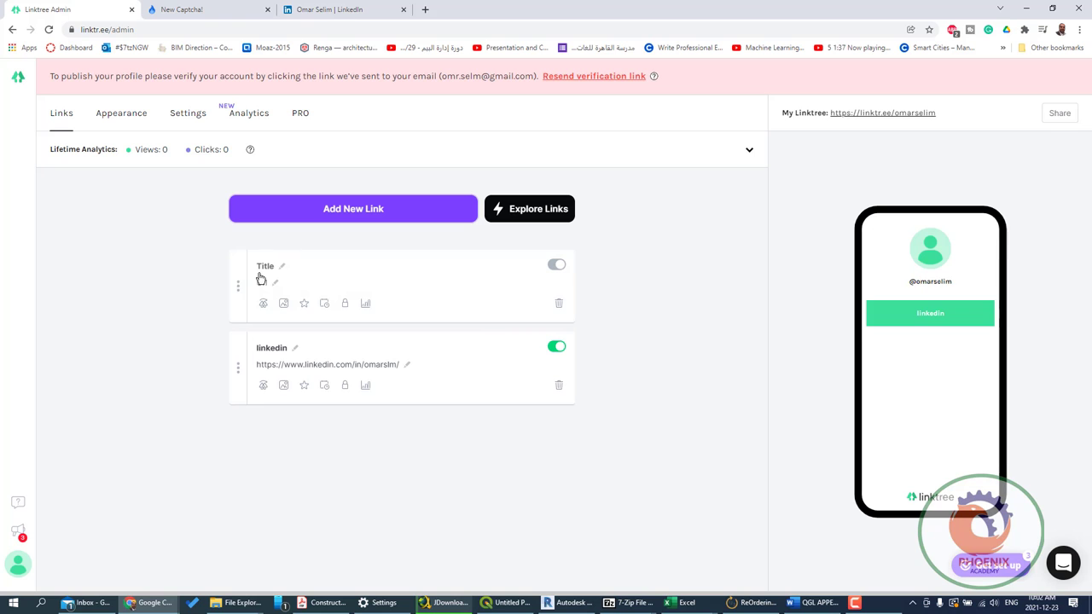
Open the BIMarabia Twitter profile in the third tab, then return to Linktree Admin.
{"action": "left_click", "coordinate": [367, 9]}
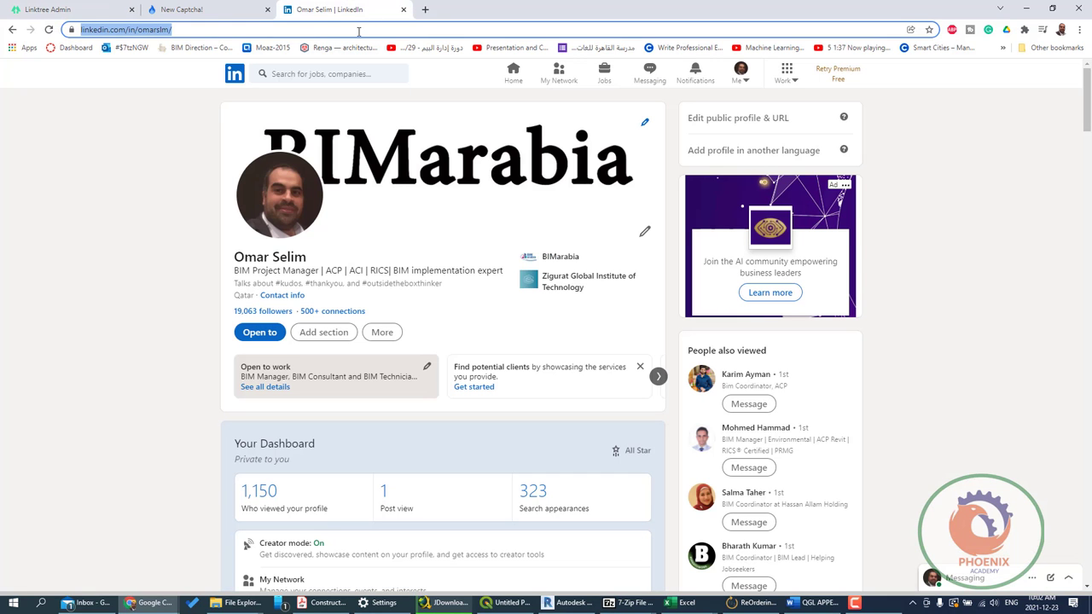
{"action": "type", "text": "tw"}
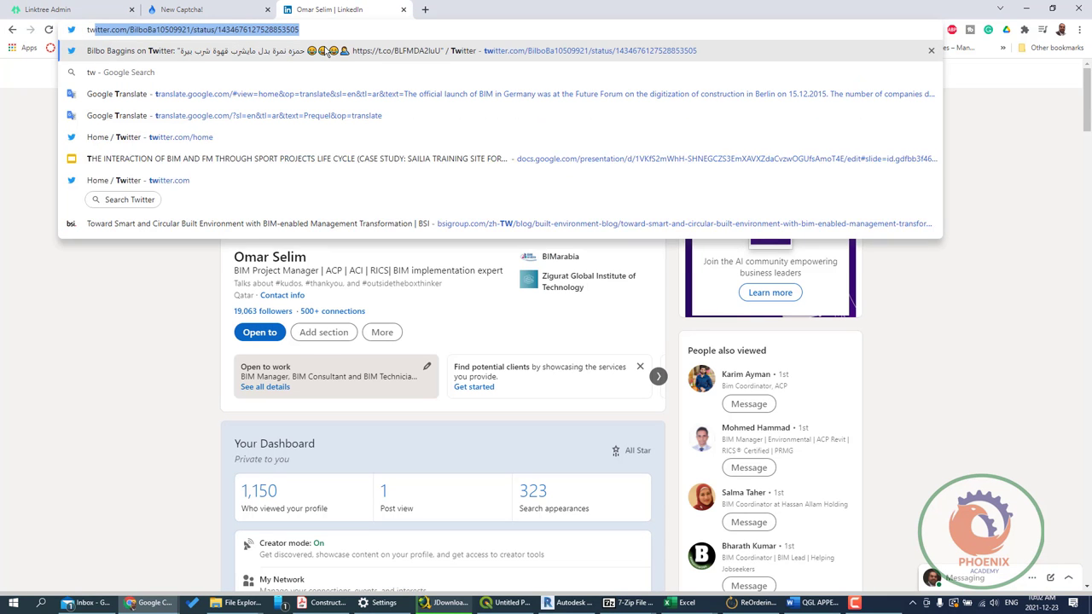
{"action": "mouse_move", "coordinate": [162, 76]}
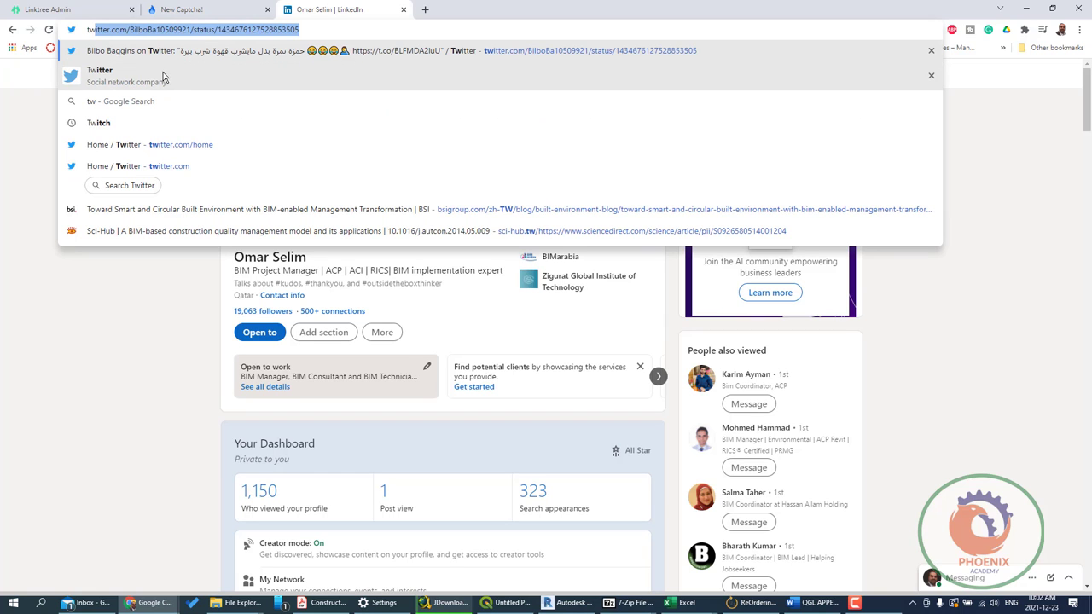
{"action": "left_click", "coordinate": [208, 145]}
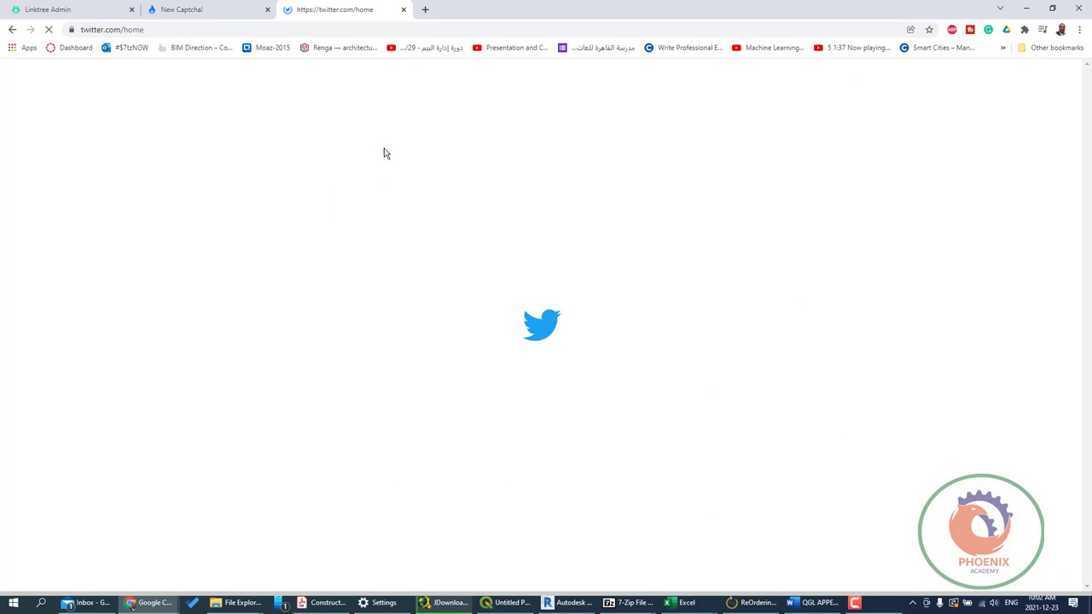
{"action": "left_click", "coordinate": [234, 307]}
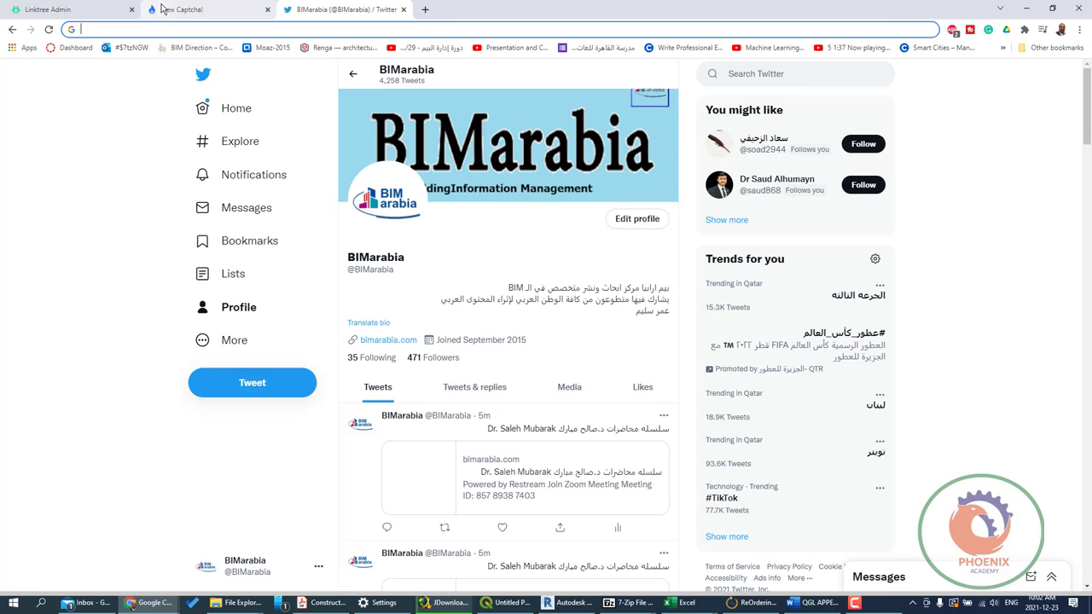
{"action": "left_click", "coordinate": [81, 7]}
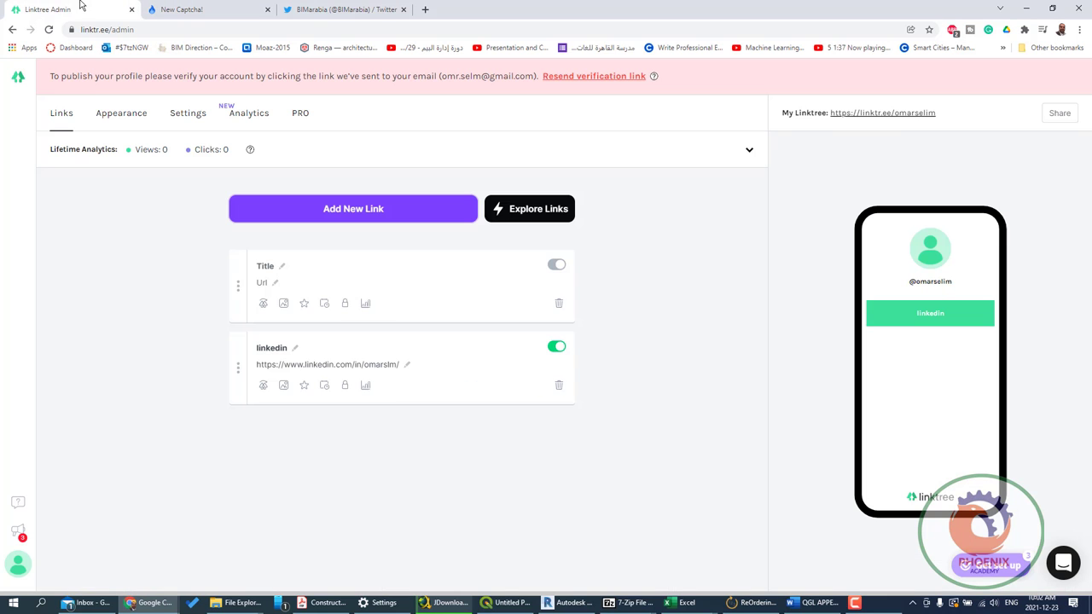
Point the new link at the BIMarabia Twitter profile, title it 'twitter', and glance at Explore Links.
{"action": "left_click", "coordinate": [259, 284]}
{"action": "key", "text": "ctrl+v"}
{"action": "double_click", "coordinate": [301, 282]}
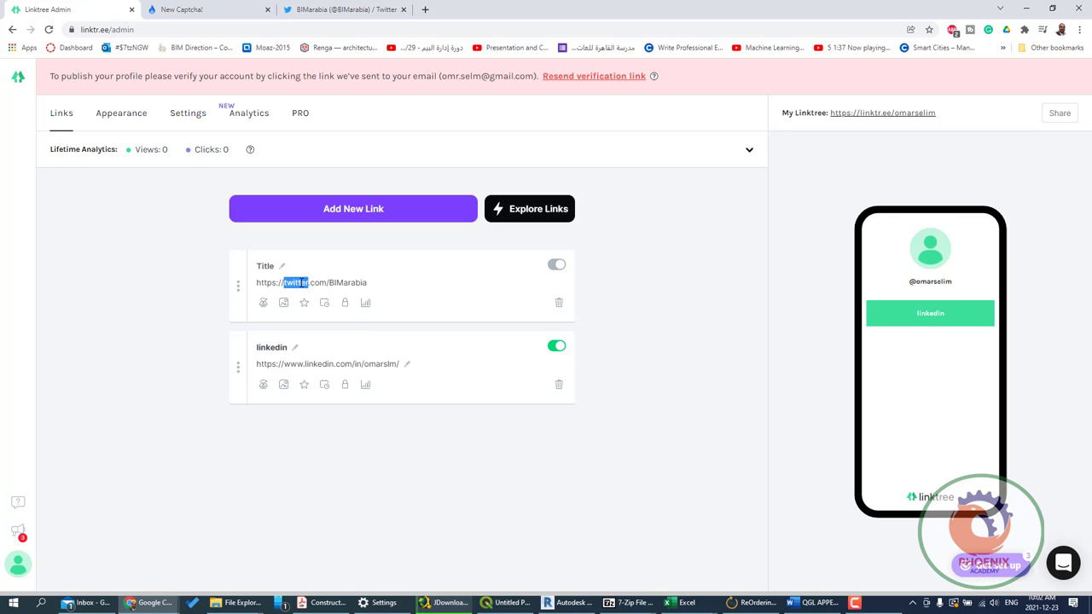
{"action": "left_click", "coordinate": [265, 266]}
{"action": "type", "text": "twitter"}
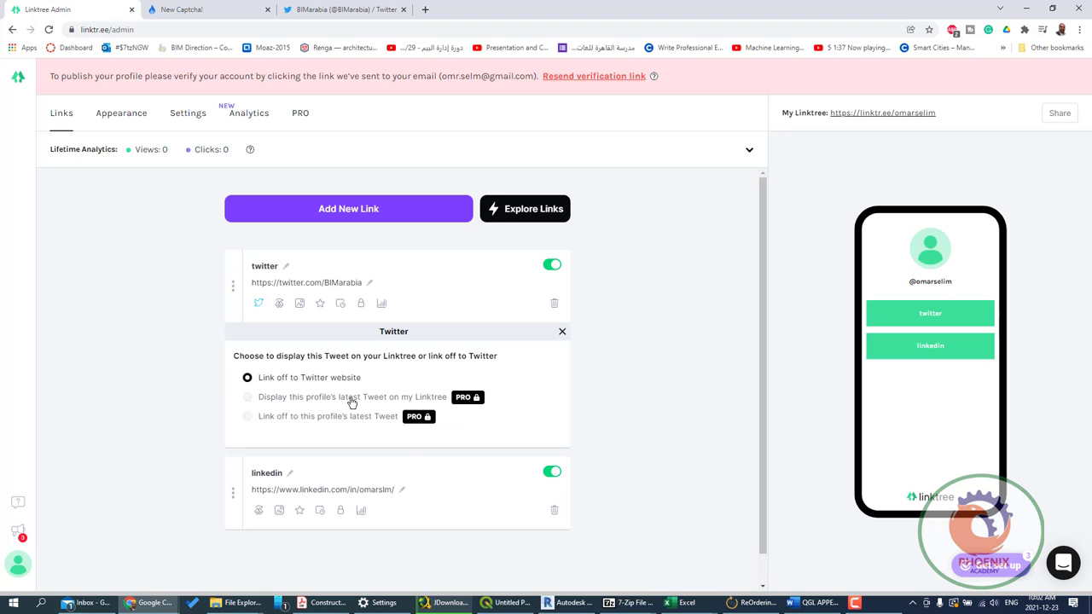
{"action": "left_click", "coordinate": [528, 216]}
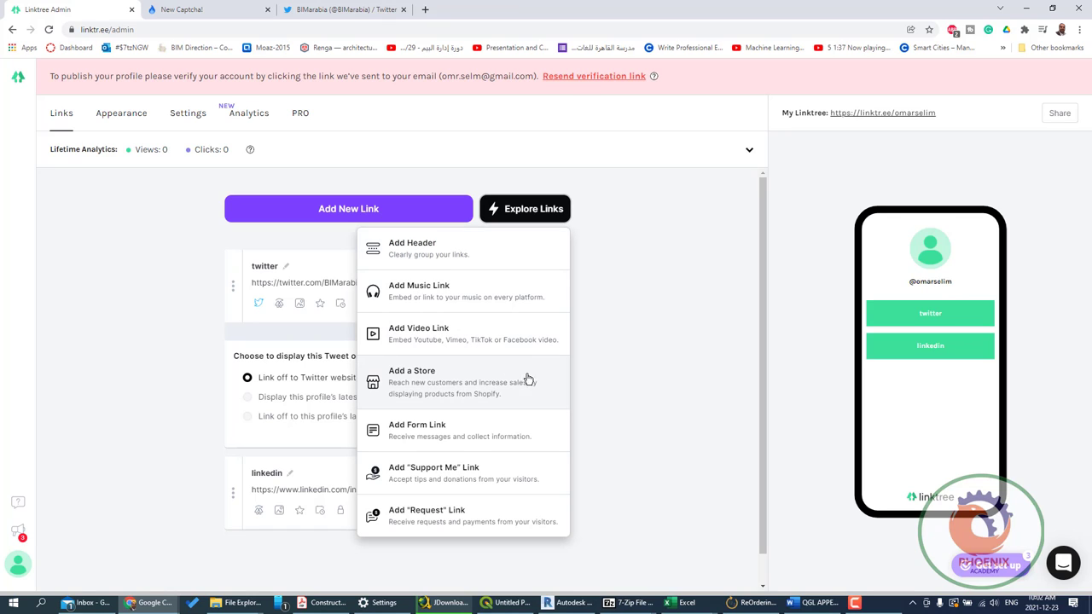
{"action": "left_click", "coordinate": [623, 311]}
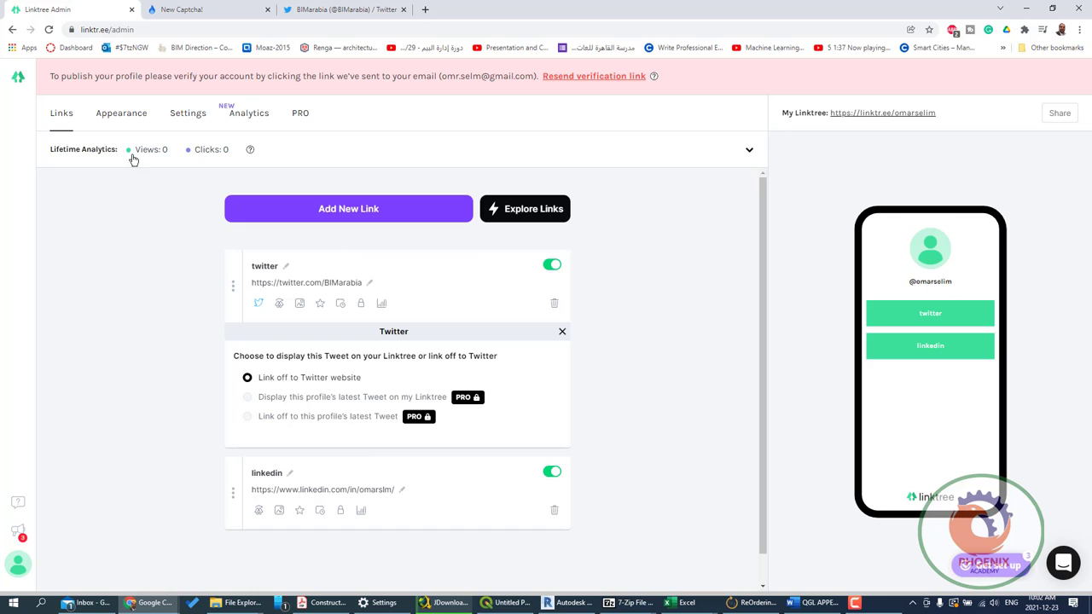
Open the public My Linktree page in a new tab, then click Verify Email in Gmail.
{"action": "left_click", "coordinate": [894, 114]}
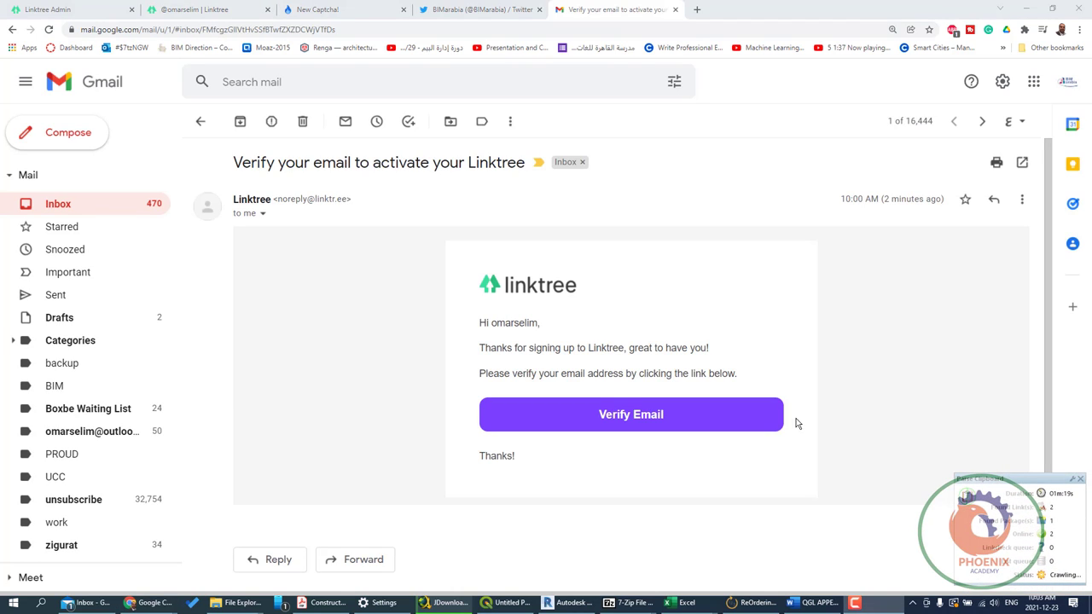
{"action": "left_click", "coordinate": [641, 415]}
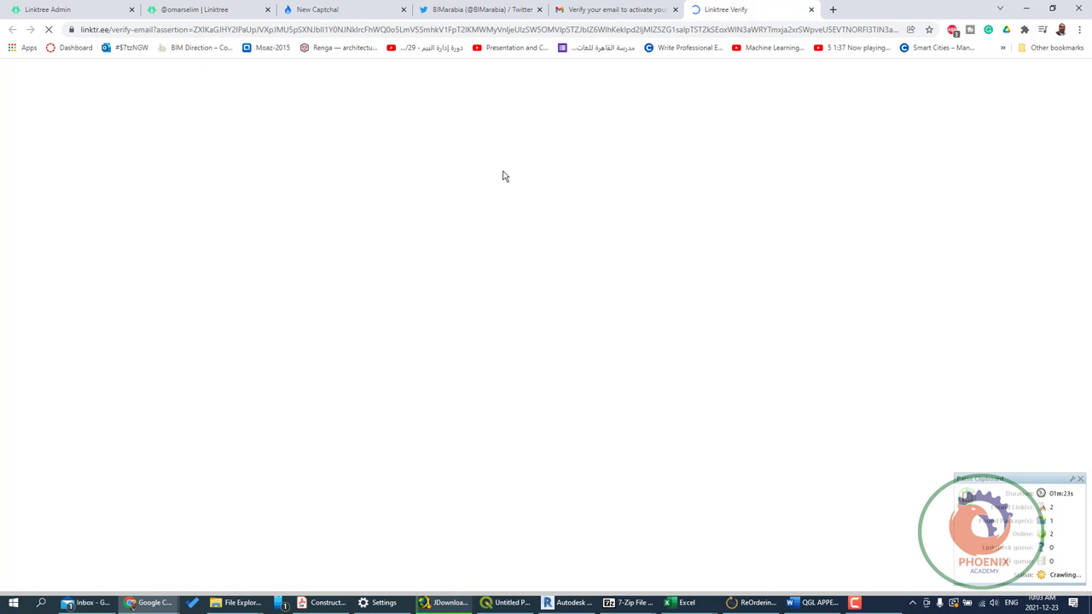
Confirm the verified account and return to the public profile page with its Twitter and LinkedIn buttons.
{"action": "left_click", "coordinate": [566, 247]}
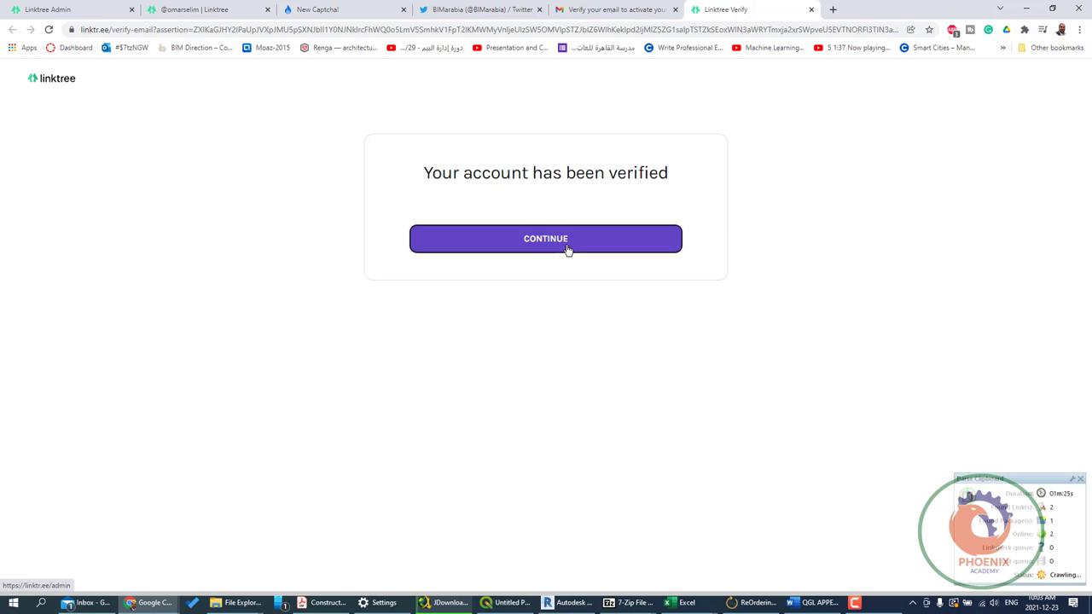
{"action": "left_click", "coordinate": [168, 10]}
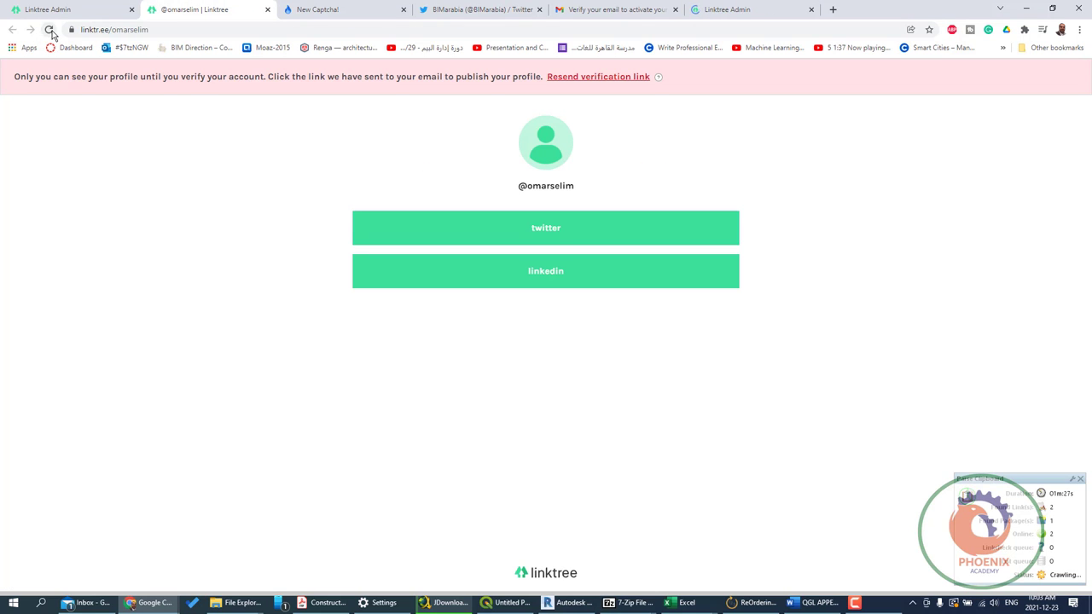